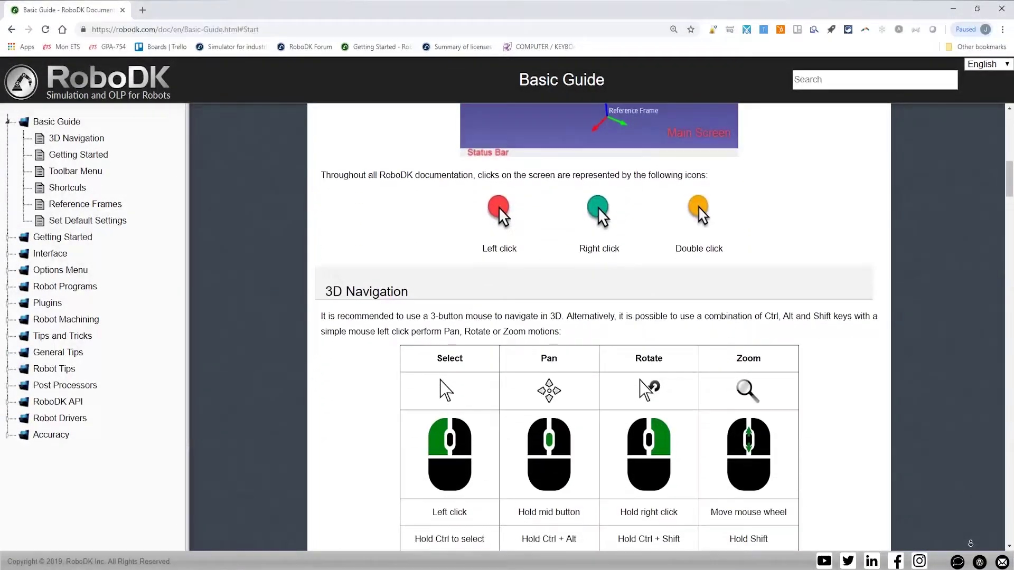
{"action": "scroll", "coordinate": [599, 328], "scroll_direction": "down", "scroll_amount": 10}
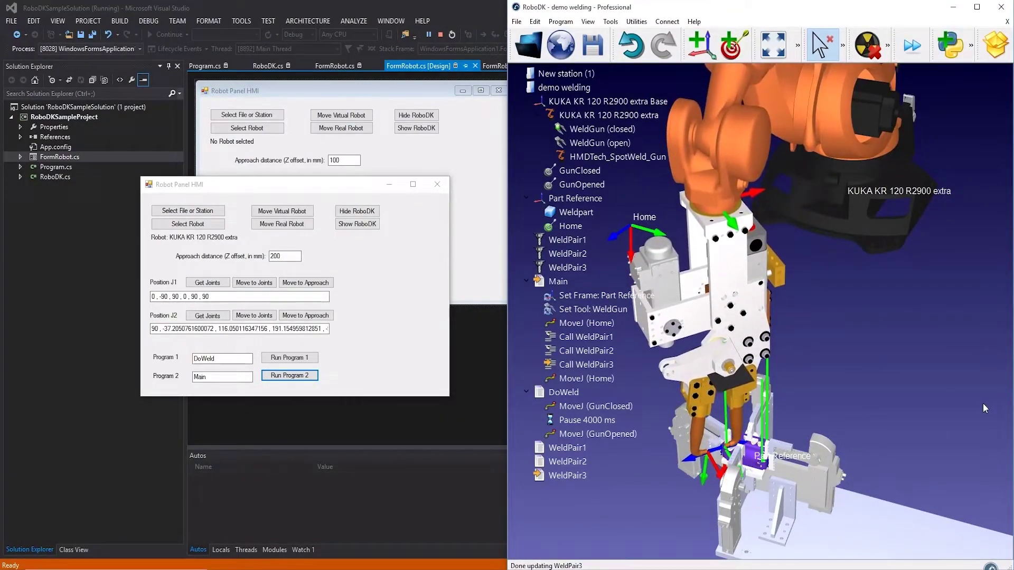
Step: Go to robodk.com in Chrome and start the RoboDK 3.5 Windows 64-bit download
{"action": "scroll", "coordinate": [896, 321], "scroll_direction": "down", "scroll_amount": 5}
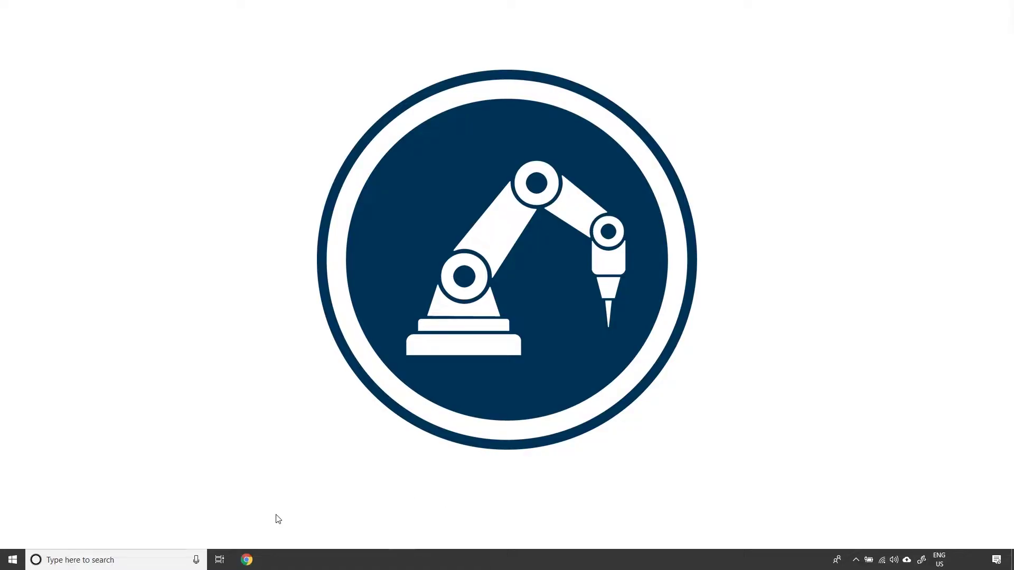
{"action": "left_click", "coordinate": [240, 564]}
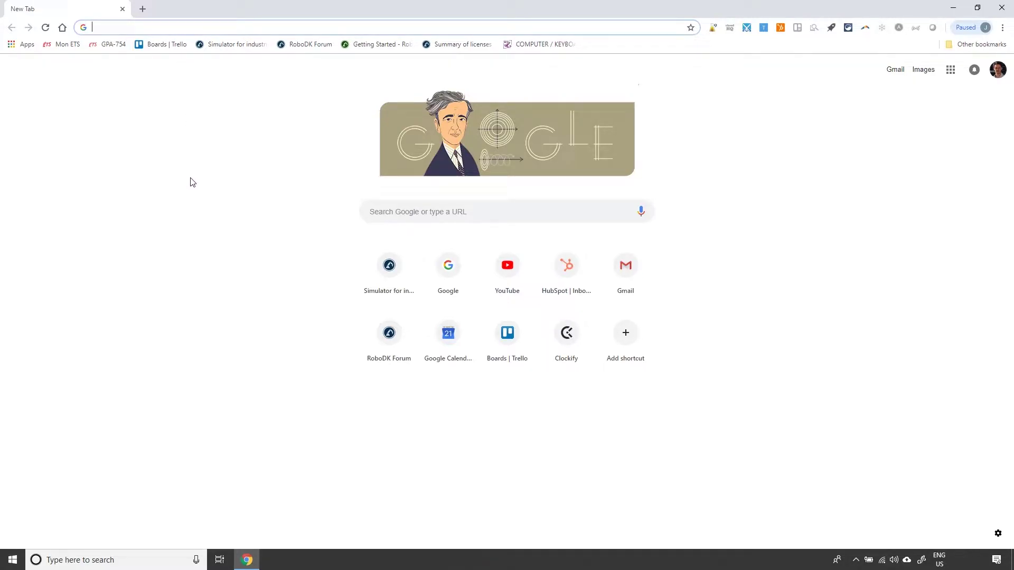
{"action": "type", "text": "robodk.com"}
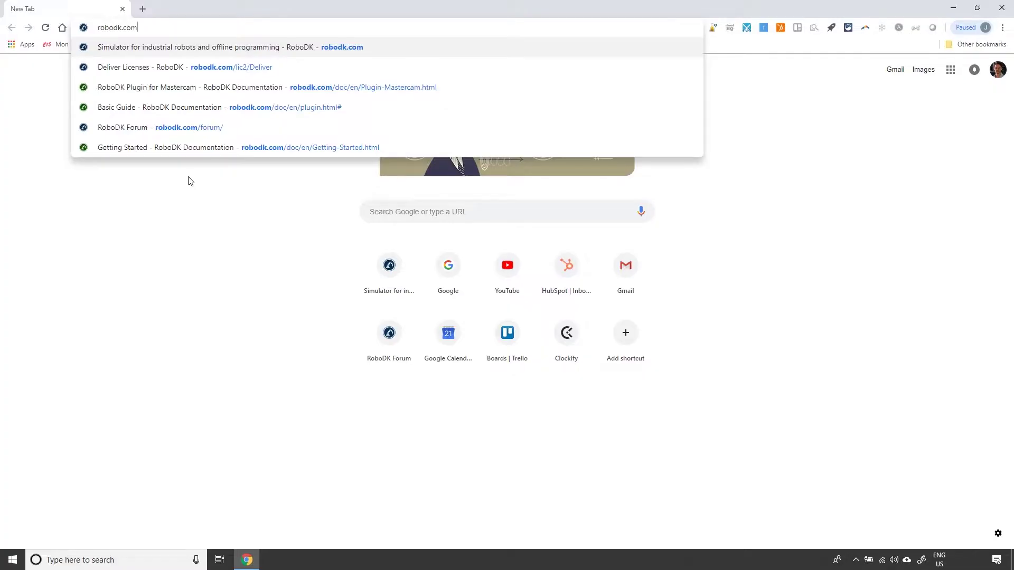
{"action": "key", "text": "Return"}
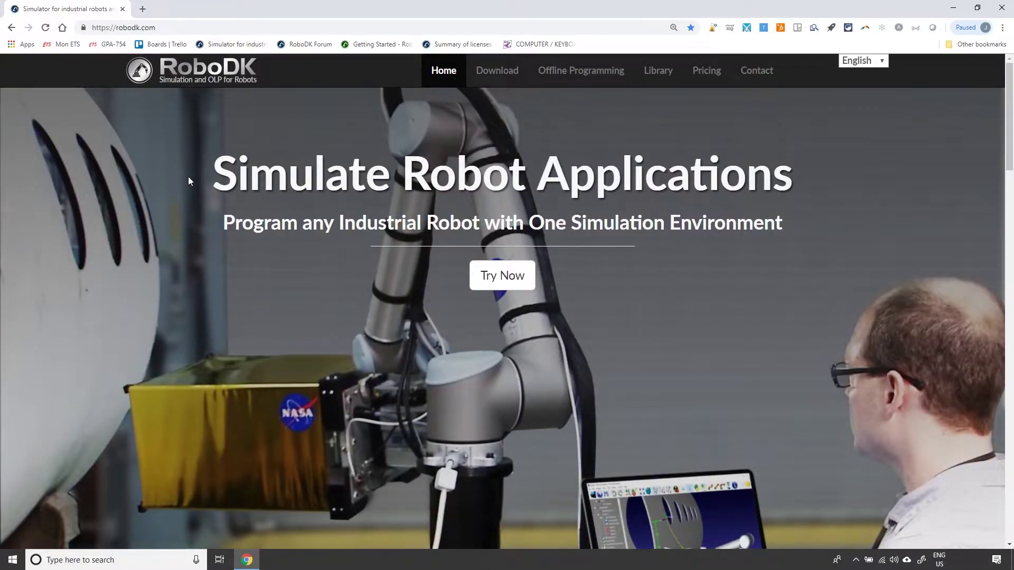
{"action": "left_click", "coordinate": [507, 85]}
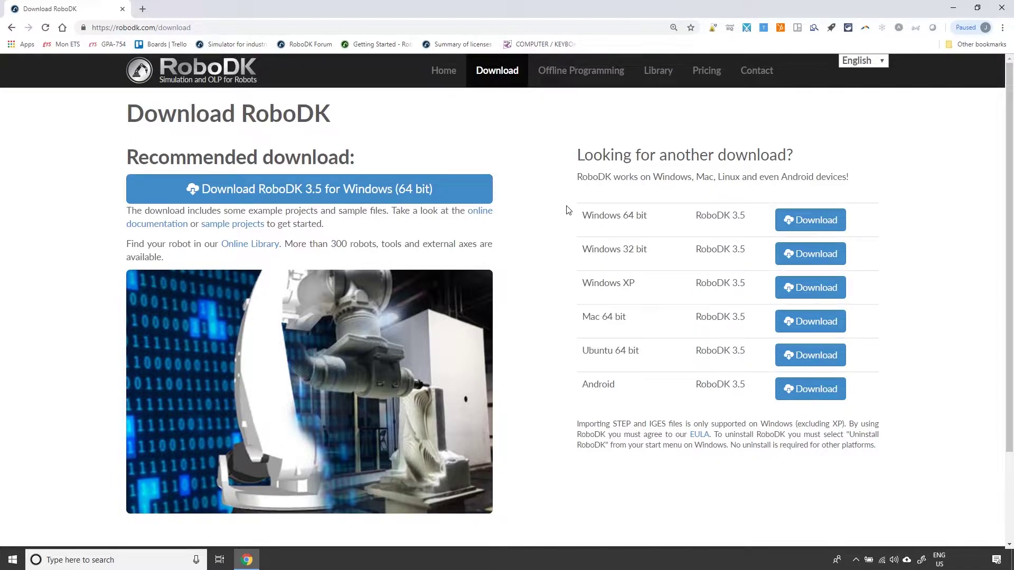
{"action": "left_click", "coordinate": [781, 219]}
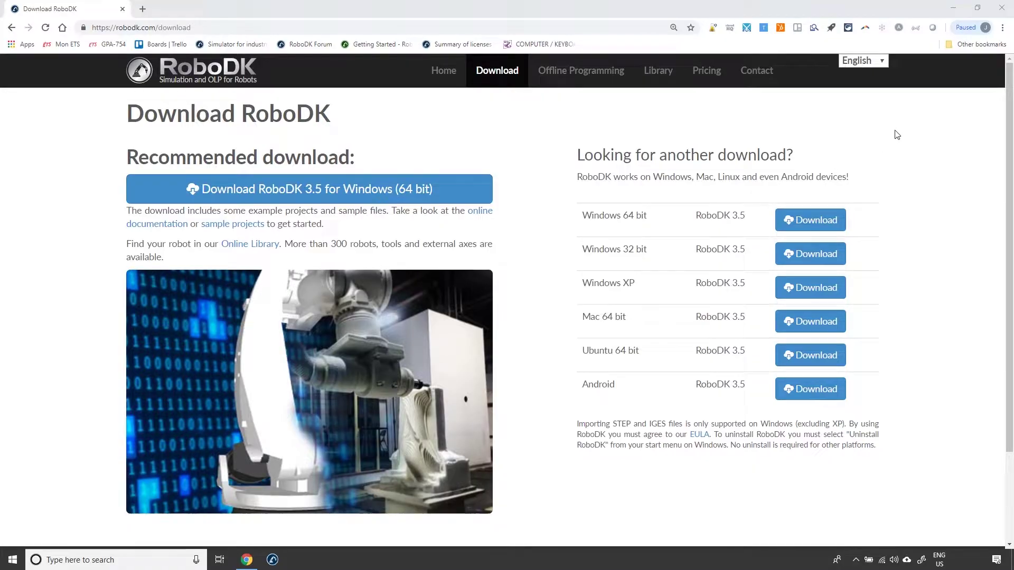
Step: Launch RoboDK from its desktop shortcut, opening an empty New Station (1)
{"action": "left_click", "coordinate": [955, 11]}
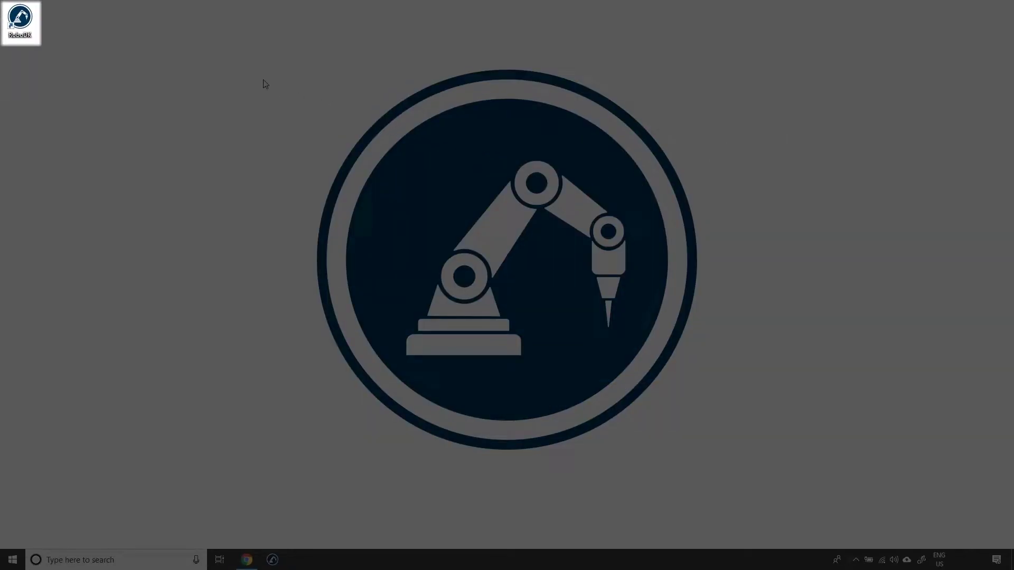
{"action": "double_click", "coordinate": [20, 20]}
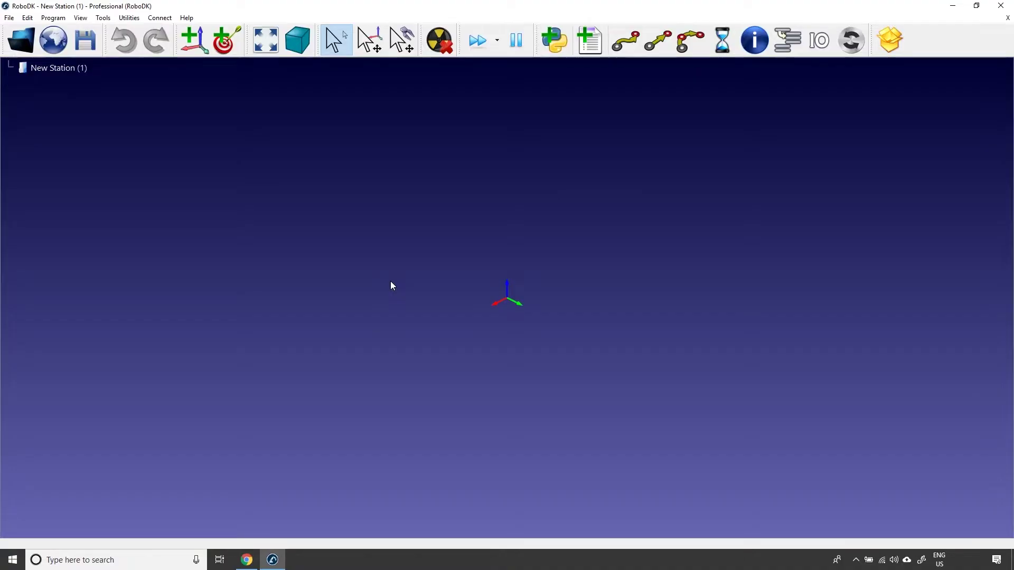
Step: Bring up the RoboDK Basic Guide documentation page with F1
{"action": "key", "text": "F1"}
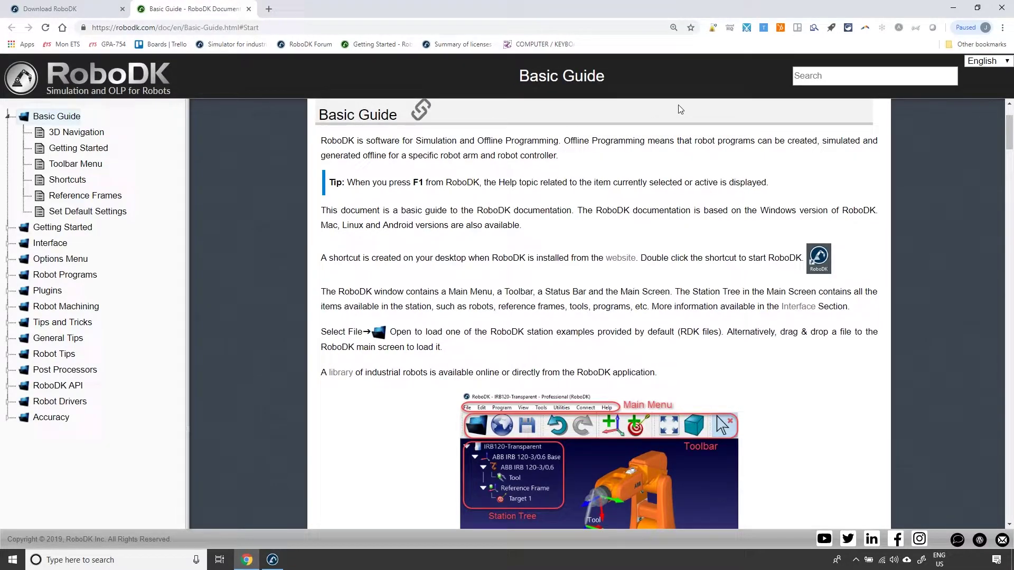
Step: Load Example Basic Cell.rdk from the Library, with its ABB IRB 120-3/0.6 robot
{"action": "left_click", "coordinate": [953, 7]}
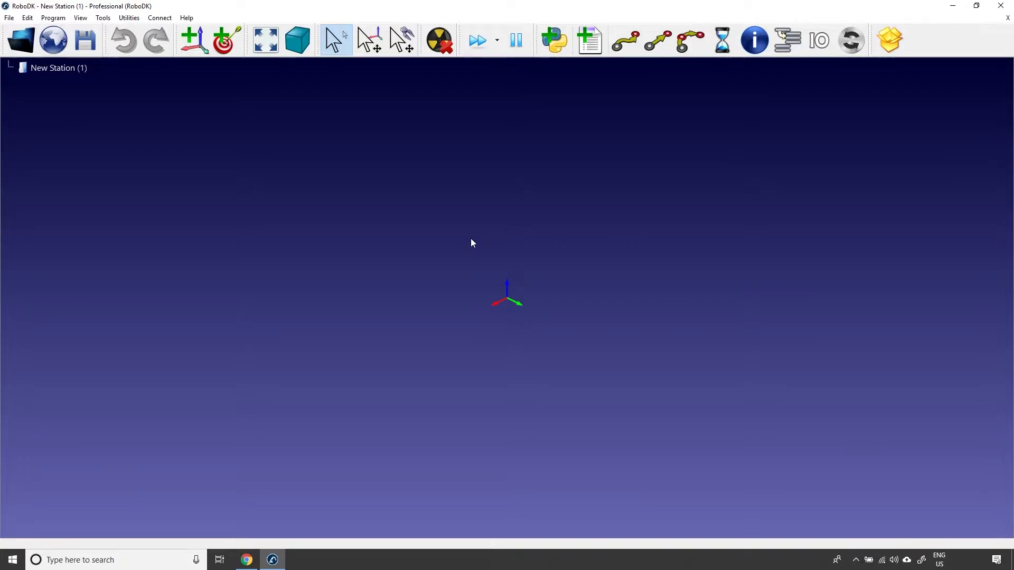
{"action": "left_click", "coordinate": [27, 38]}
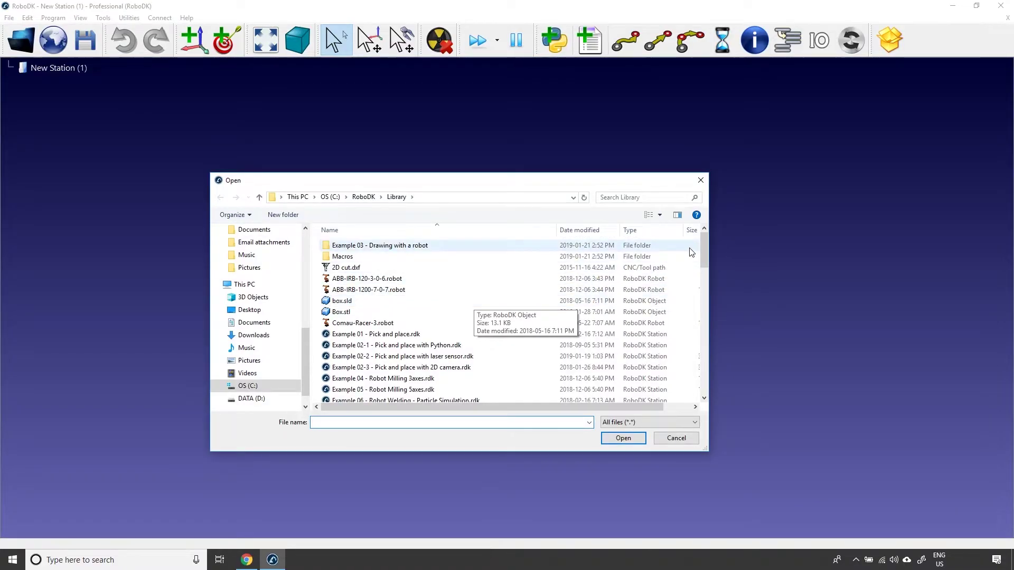
{"action": "left_click_drag", "start_coordinate": [705, 248], "coordinate": [699, 306]}
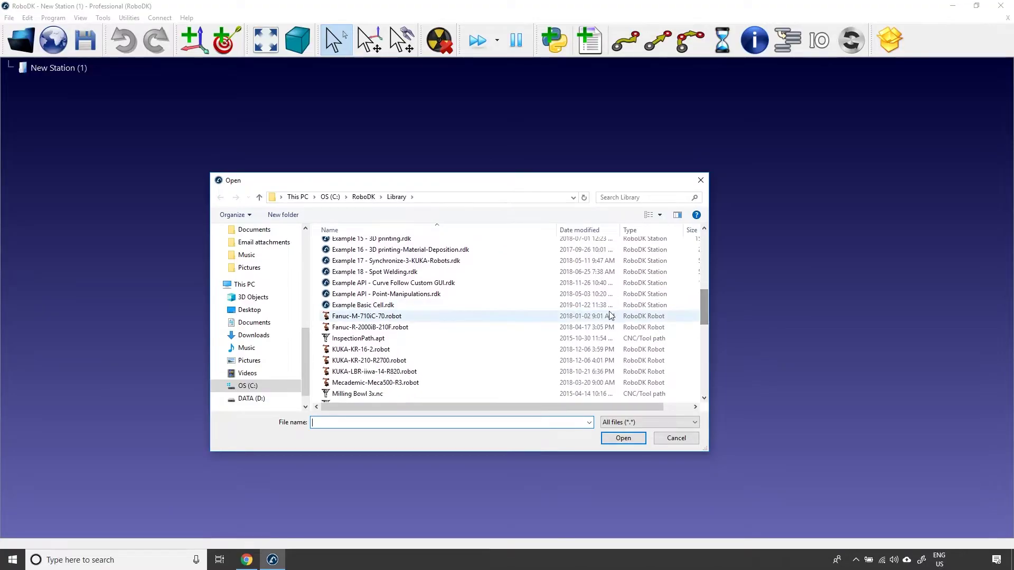
{"action": "left_click", "coordinate": [406, 306]}
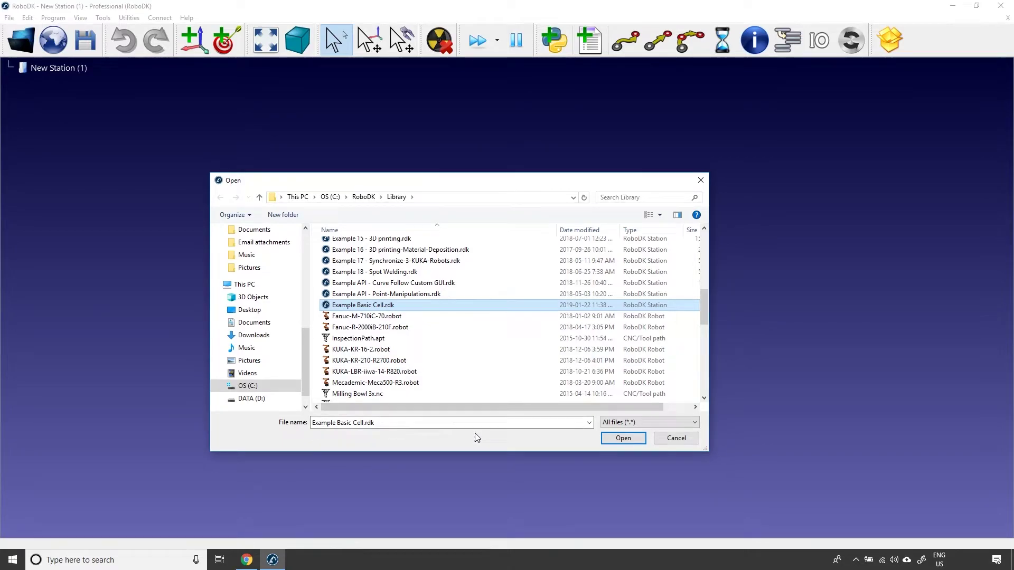
{"action": "left_click", "coordinate": [608, 441]}
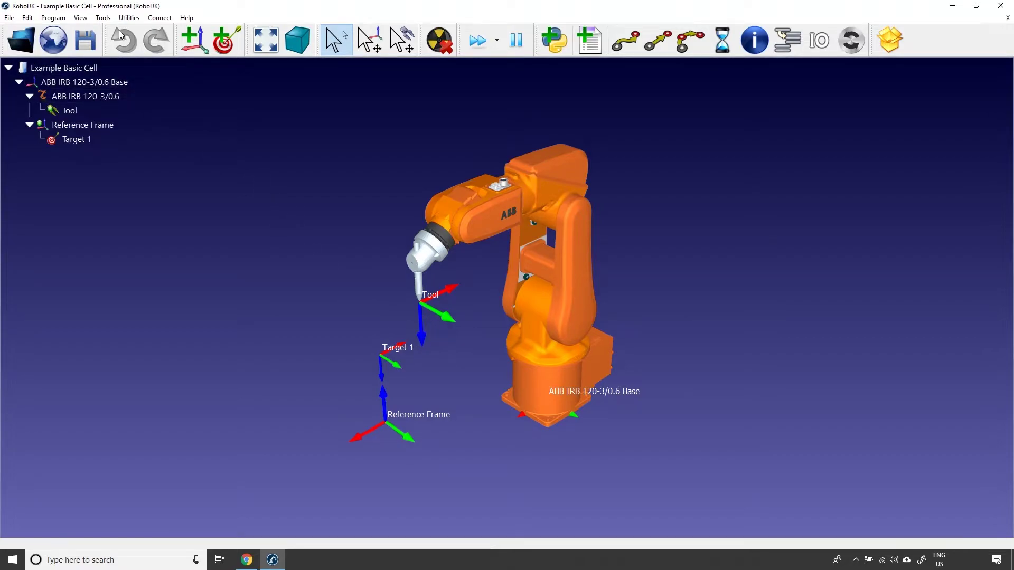
Step: Enlarge the reference frame axes from the View menu, then resize with + and -, ending slightly smaller
{"action": "left_click", "coordinate": [81, 19]}
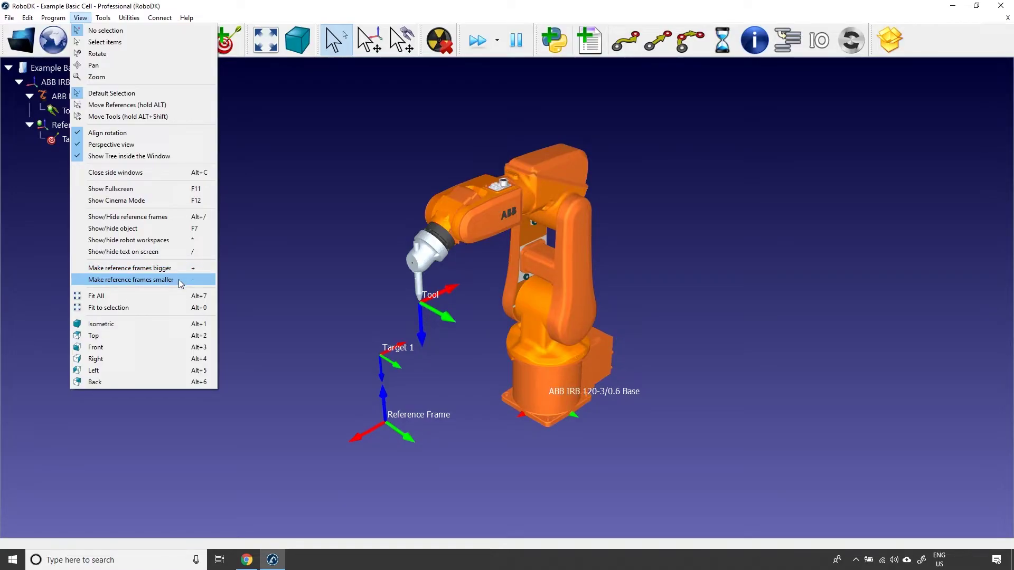
{"action": "left_click", "coordinate": [360, 235]}
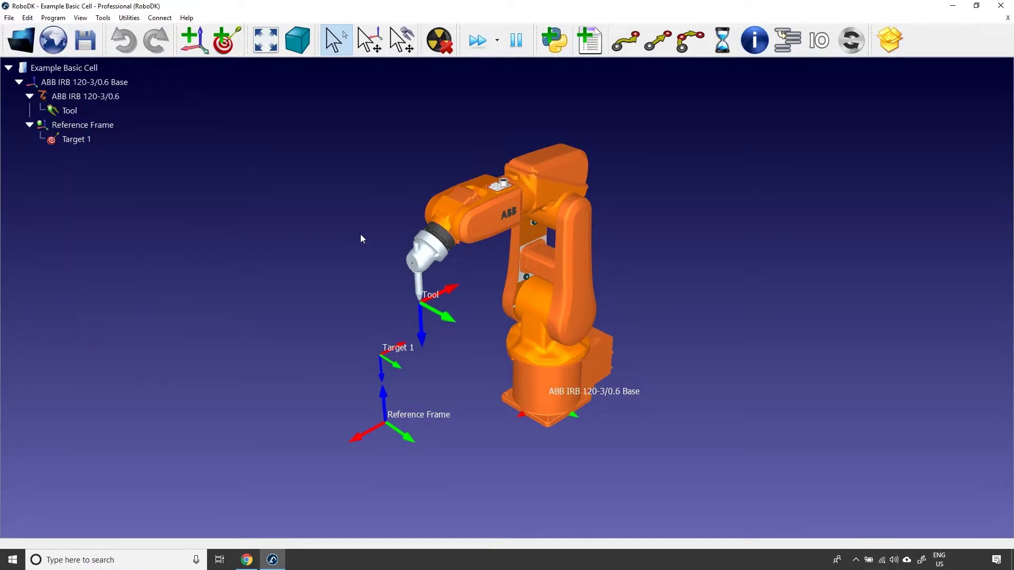
{"action": "key", "text": "plus"}
{"action": "key", "text": "plus"}
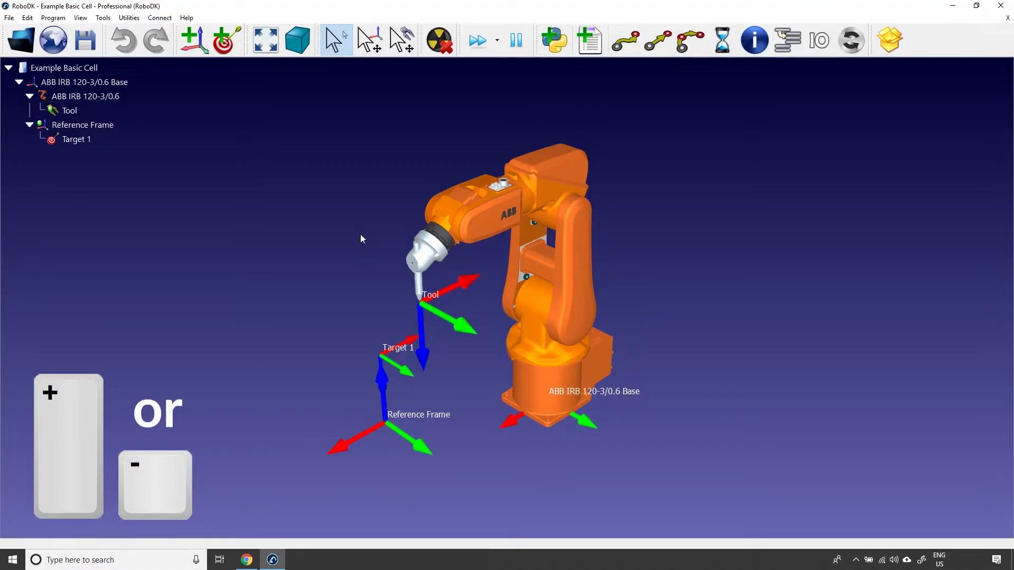
{"action": "key", "text": "plus"}
{"action": "key", "text": "plus"}
{"action": "key", "text": "minus"}
{"action": "key", "text": "minus"}
{"action": "key", "text": "minus"}
{"action": "key", "text": "minus"}
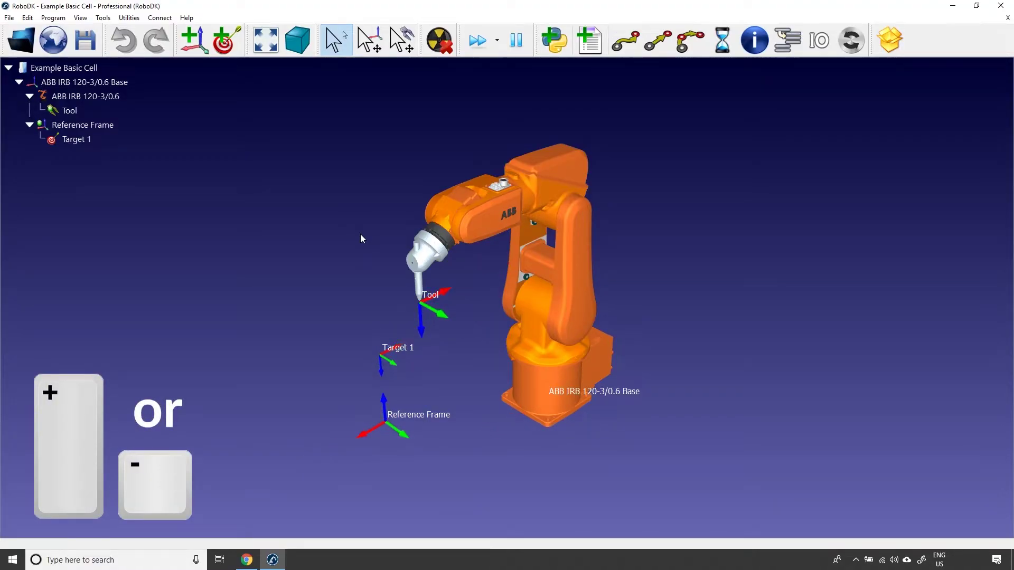
{"action": "key", "text": "plus"}
{"action": "key", "text": "plus"}
{"action": "key", "text": "plus"}
{"action": "key", "text": "minus"}
{"action": "key", "text": "minus"}
{"action": "key", "text": "minus"}
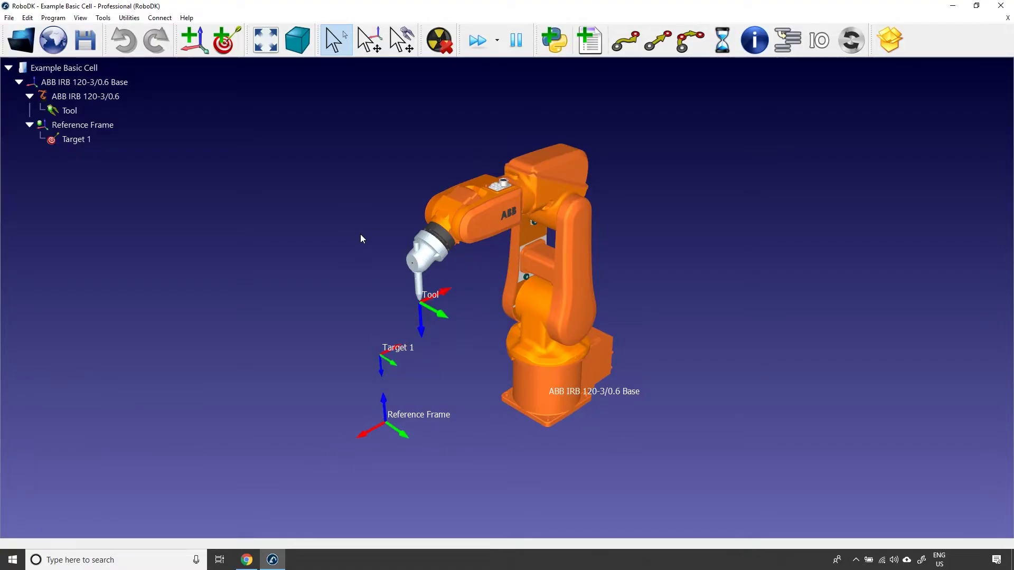
{"action": "left_click", "coordinate": [82, 18]}
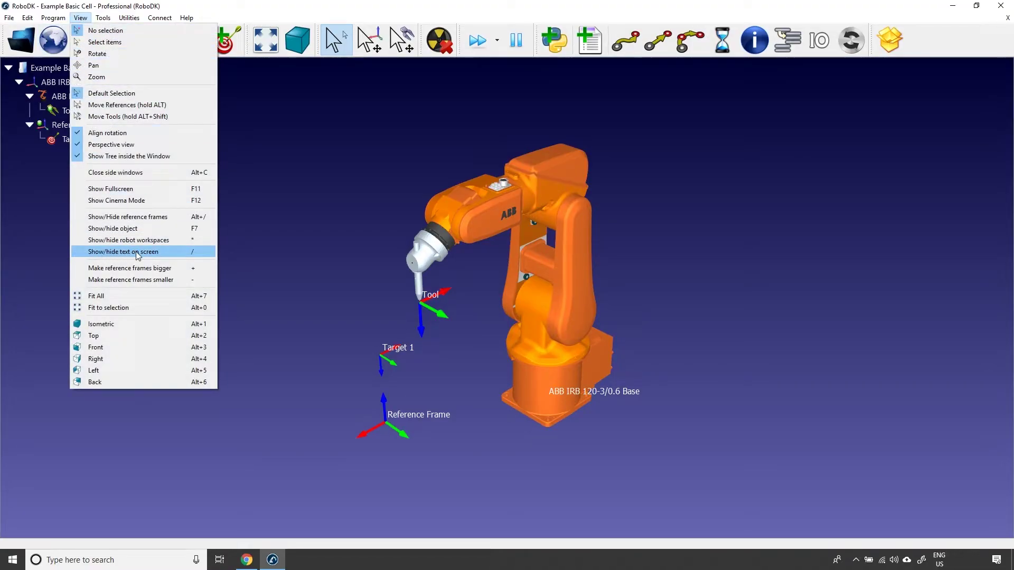
{"action": "left_click", "coordinate": [163, 251]}
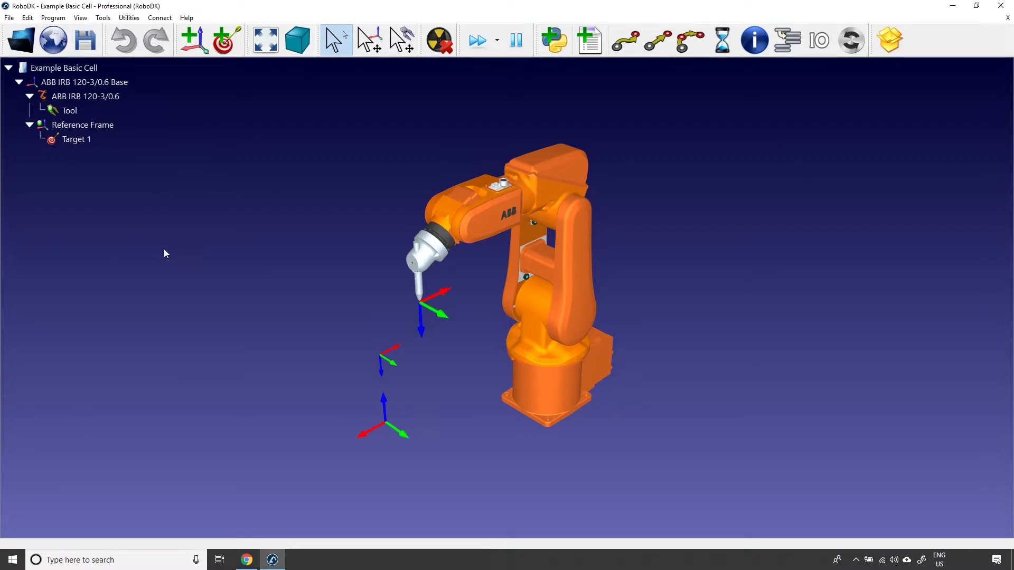
{"action": "key", "text": "slash"}
{"action": "key", "text": "slash"}
{"action": "key", "text": "slash"}
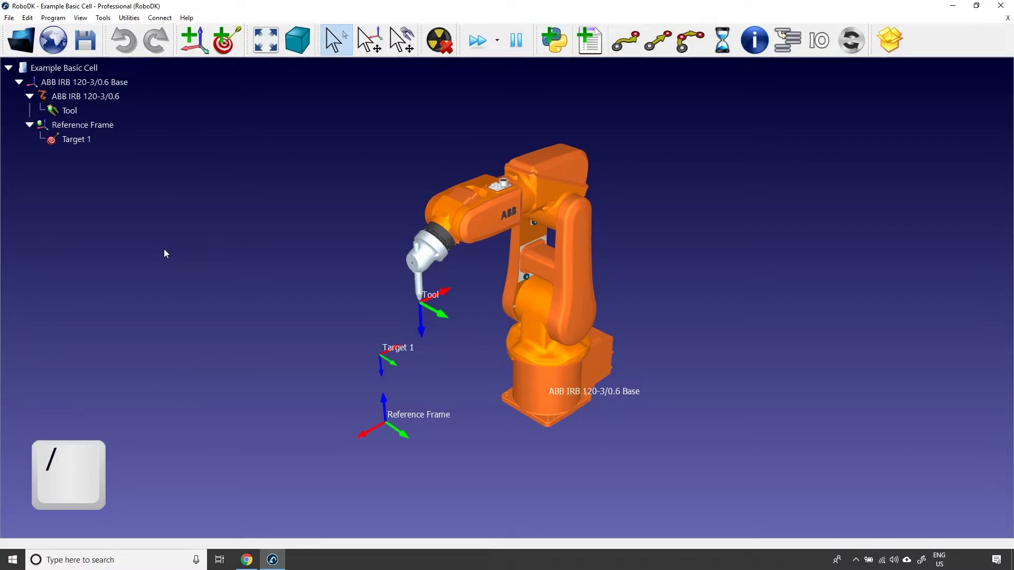
{"action": "key", "text": "slash"}
{"action": "key", "text": "slash"}
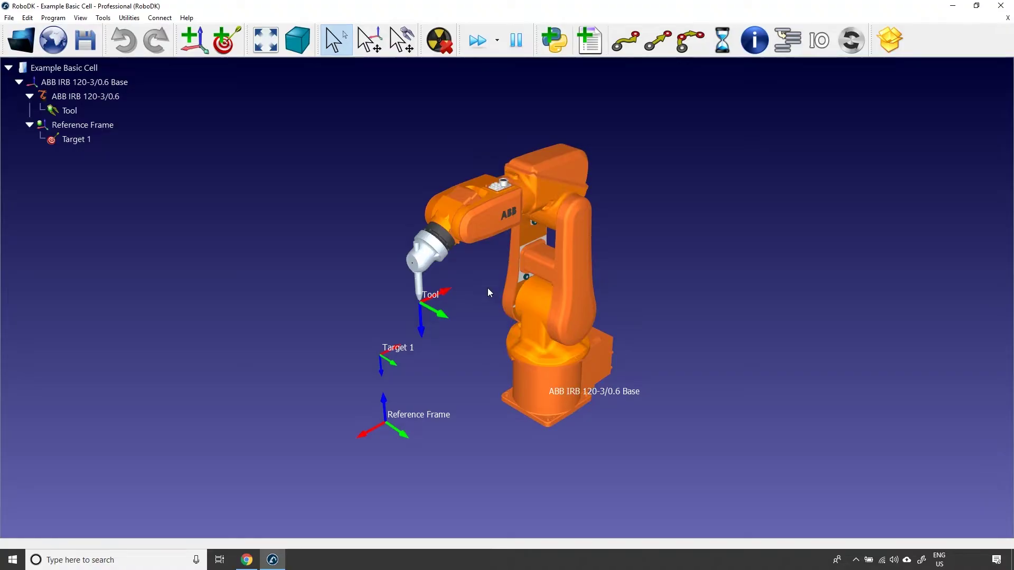
{"action": "left_click_drag", "start_coordinate": [487, 287], "coordinate": [540, 282]}
{"action": "mouse_move", "coordinate": [444, 286]}
{"action": "left_mouse_down"}
{"action": "mouse_move", "coordinate": [385, 290]}
{"action": "mouse_move", "coordinate": [469, 294]}
{"action": "mouse_move", "coordinate": [392, 297]}
{"action": "mouse_move", "coordinate": [405, 310]}
{"action": "mouse_move", "coordinate": [402, 268]}
{"action": "mouse_move", "coordinate": [396, 312]}
{"action": "mouse_move", "coordinate": [278, 315]}
{"action": "mouse_move", "coordinate": [407, 305]}
{"action": "mouse_move", "coordinate": [367, 309]}
{"action": "mouse_move", "coordinate": [360, 255]}
{"action": "mouse_move", "coordinate": [366, 329]}
{"action": "mouse_move", "coordinate": [294, 347]}
{"action": "mouse_move", "coordinate": [412, 315]}
{"action": "mouse_move", "coordinate": [403, 297]}
{"action": "left_mouse_up"}
{"action": "key", "text": "ctrl+alt"}
{"action": "mouse_move", "coordinate": [405, 299]}
{"action": "middle_mouse_down"}
{"action": "mouse_move", "coordinate": [401, 263]}
{"action": "mouse_move", "coordinate": [401, 344]}
{"action": "mouse_move", "coordinate": [407, 274]}
{"action": "mouse_move", "coordinate": [303, 280]}
{"action": "mouse_move", "coordinate": [438, 289]}
{"action": "mouse_move", "coordinate": [319, 293]}
{"action": "mouse_move", "coordinate": [464, 295]}
{"action": "mouse_move", "coordinate": [375, 293]}
{"action": "mouse_move", "coordinate": [422, 299]}
{"action": "middle_mouse_up"}
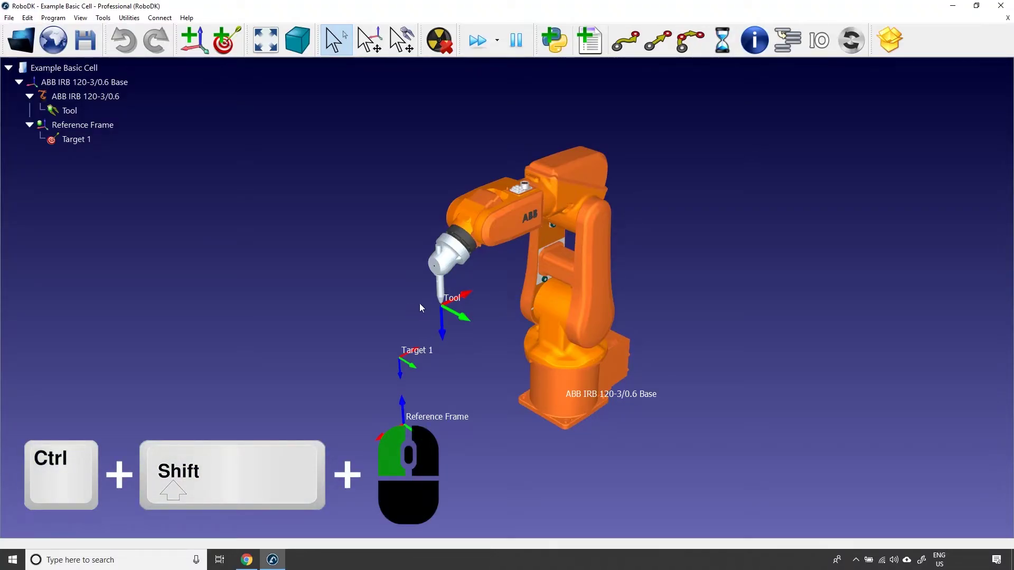
{"action": "mouse_move", "coordinate": [405, 307]}
{"action": "left_mouse_down", "text": "ctrl+shift"}
{"action": "mouse_move", "coordinate": [549, 309]}
{"action": "mouse_move", "coordinate": [628, 296]}
{"action": "mouse_move", "coordinate": [375, 300]}
{"action": "mouse_move", "coordinate": [570, 300]}
{"action": "mouse_move", "coordinate": [413, 296]}
{"action": "left_mouse_up", "text": "ctrl+shift"}
{"action": "mouse_move", "coordinate": [398, 307]}
{"action": "right_mouse_down"}
{"action": "mouse_move", "coordinate": [570, 309]}
{"action": "mouse_move", "coordinate": [383, 299]}
{"action": "mouse_move", "coordinate": [601, 297]}
{"action": "mouse_move", "coordinate": [408, 302]}
{"action": "right_mouse_up"}
{"action": "left_click_drag", "start_coordinate": [408, 301], "coordinate": [468, 391], "text": "shift"}
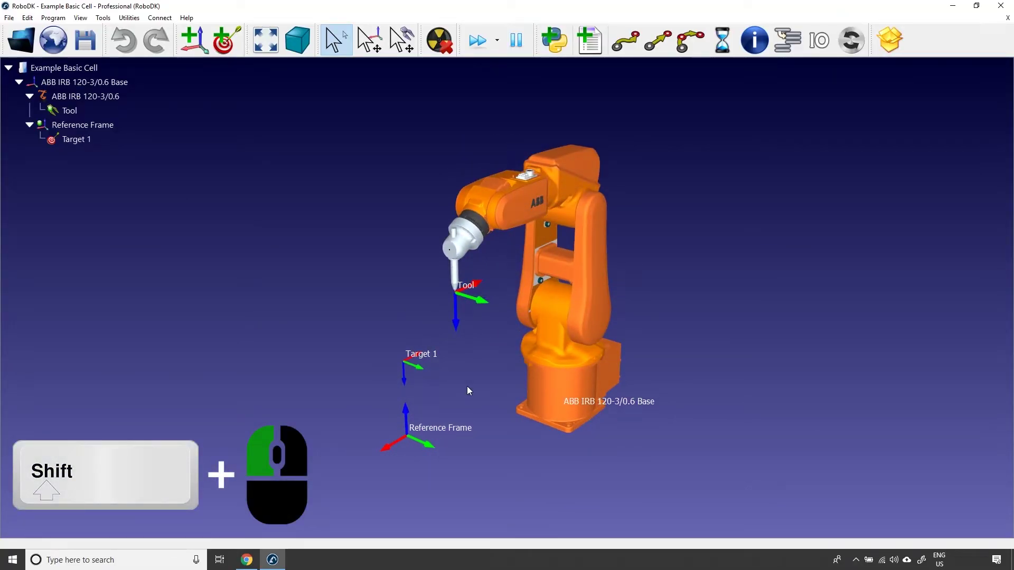
{"action": "left_click_drag", "start_coordinate": [467, 387], "coordinate": [482, 437], "text": "shift"}
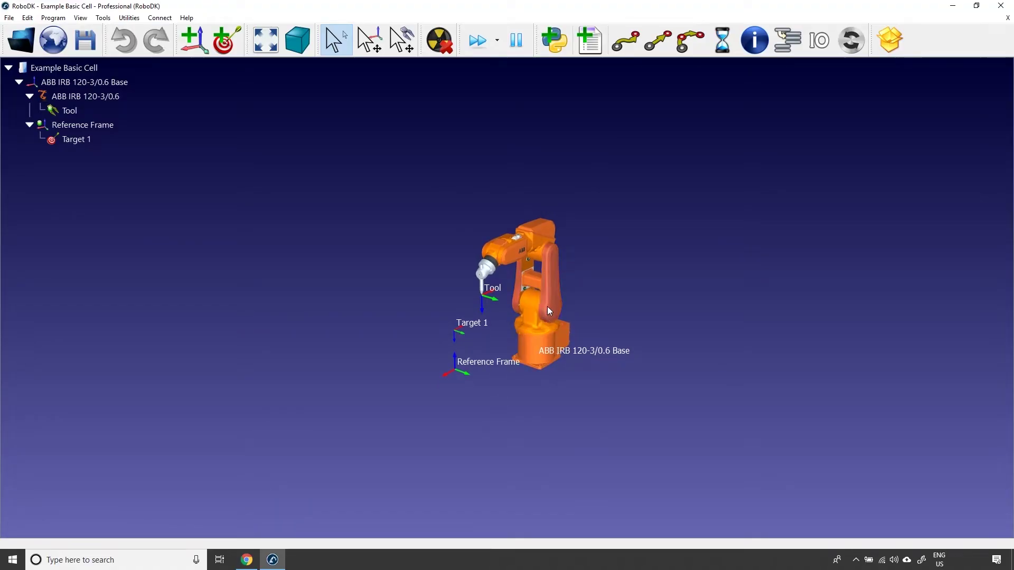
{"action": "scroll", "coordinate": [533, 305], "scroll_direction": "up", "scroll_amount": 1}
{"action": "scroll", "coordinate": [534, 305], "scroll_direction": "up", "scroll_amount": 5}
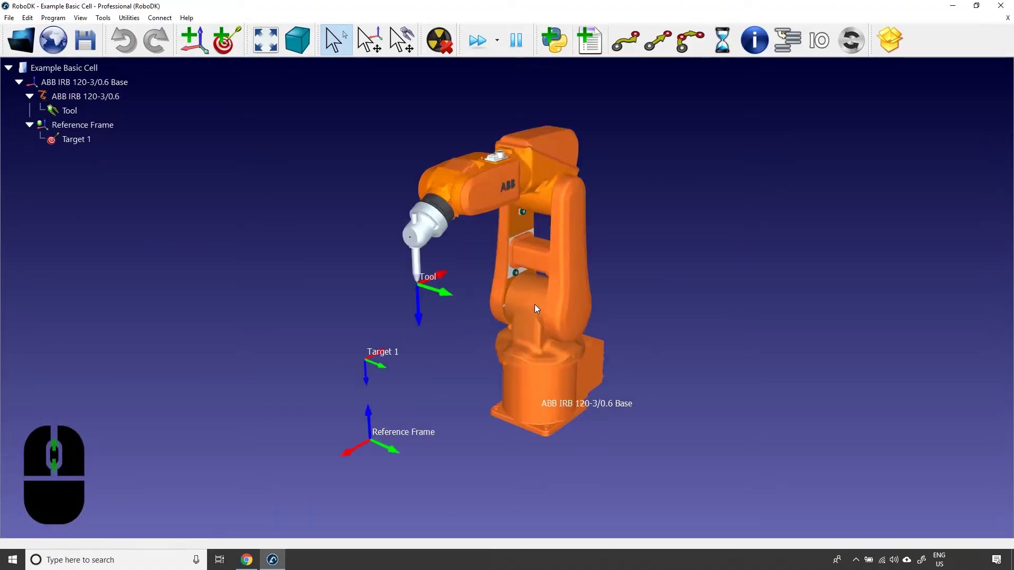
{"action": "scroll", "coordinate": [533, 305], "scroll_direction": "down", "scroll_amount": 4}
{"action": "scroll", "coordinate": [528, 309], "scroll_direction": "down", "scroll_amount": 1}
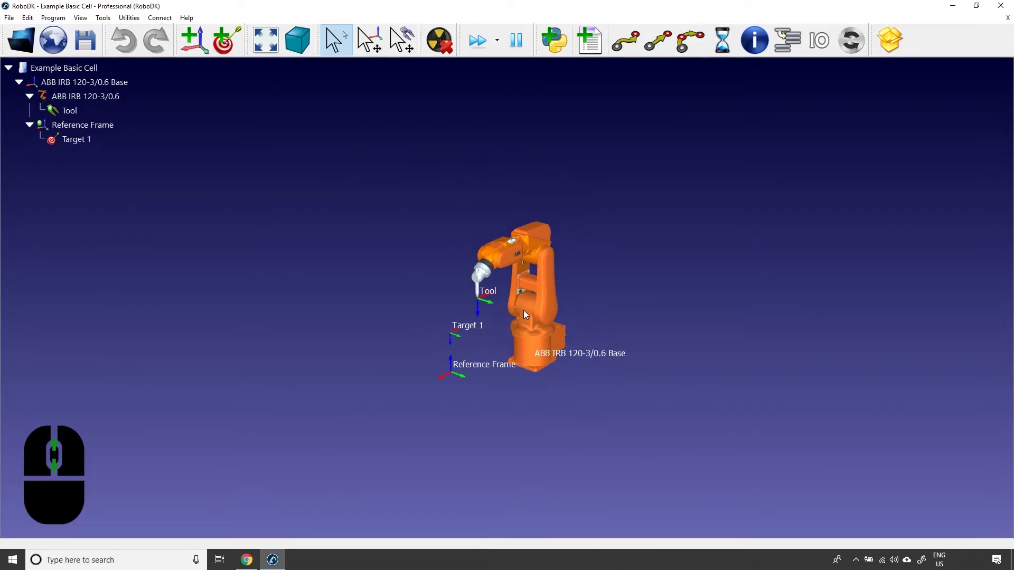
{"action": "scroll", "coordinate": [524, 310], "scroll_direction": "up", "scroll_amount": 4}
{"action": "scroll", "coordinate": [524, 310], "scroll_direction": "down", "scroll_amount": 2}
{"action": "scroll", "coordinate": [523, 313], "scroll_direction": "down", "scroll_amount": 3}
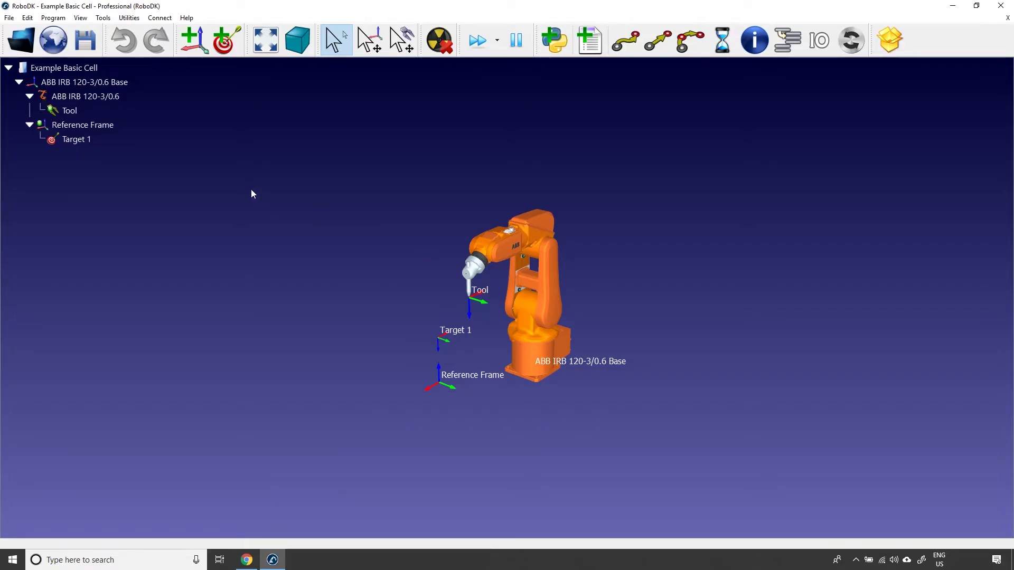
{"action": "left_click", "coordinate": [105, 18]}
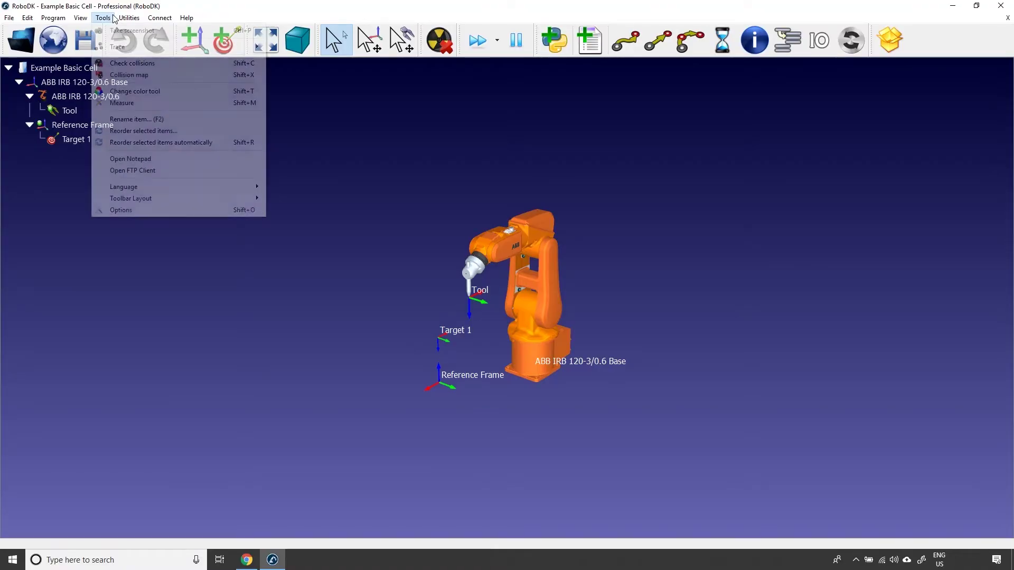
{"action": "left_click", "coordinate": [148, 211]}
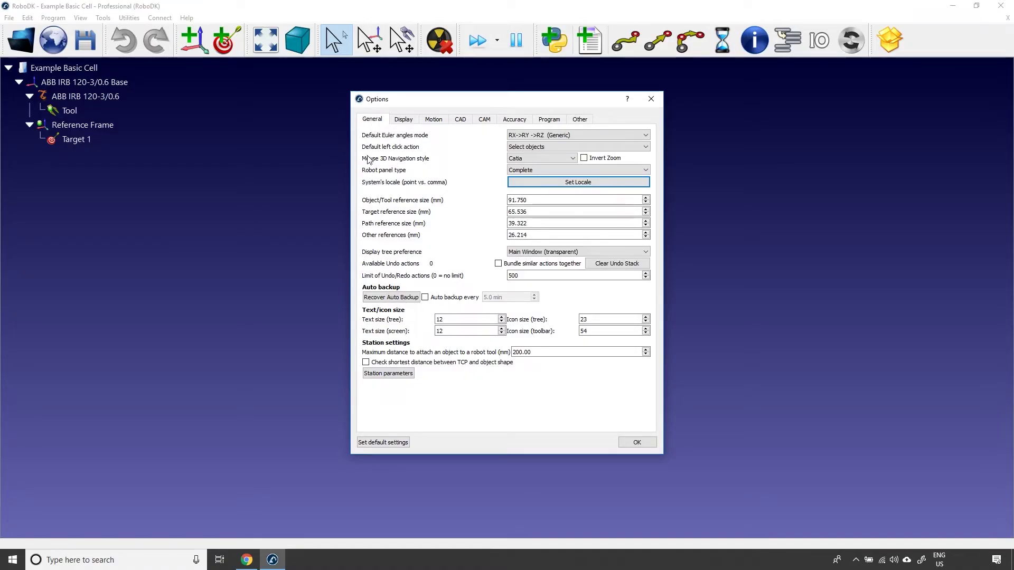
{"action": "left_click", "coordinate": [563, 158]}
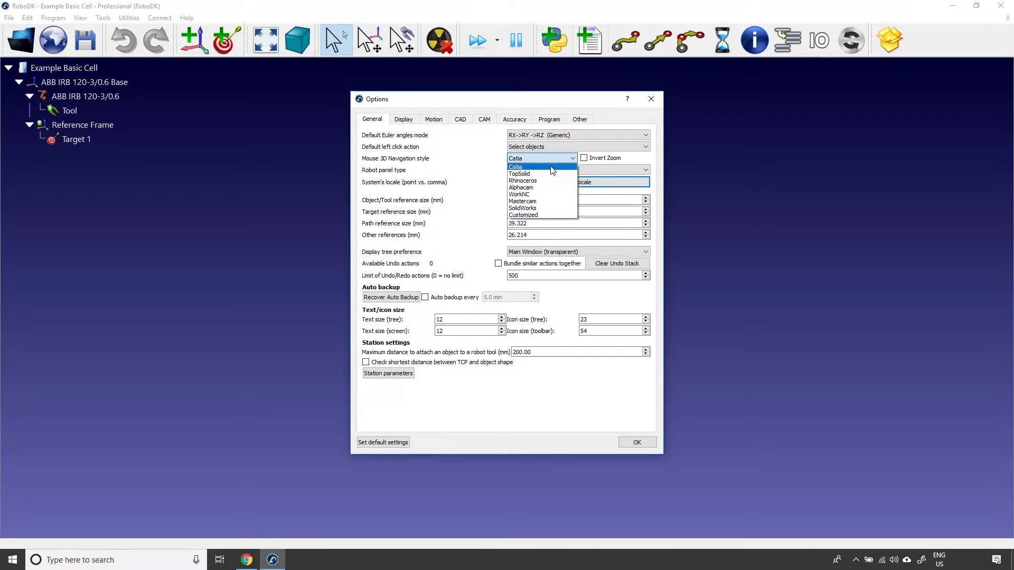
{"action": "left_click", "coordinate": [552, 167]}
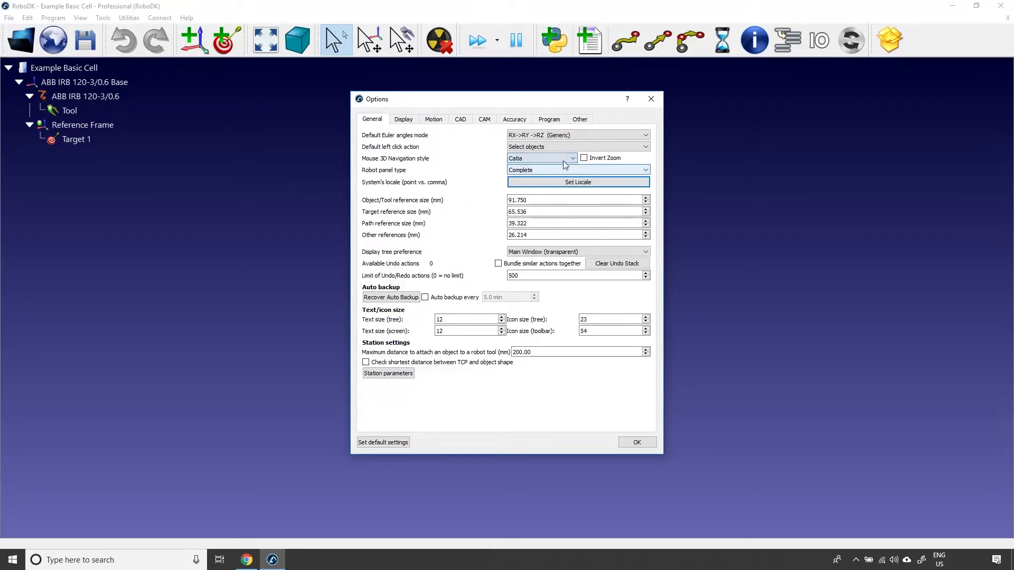
{"action": "left_click", "coordinate": [654, 100]}
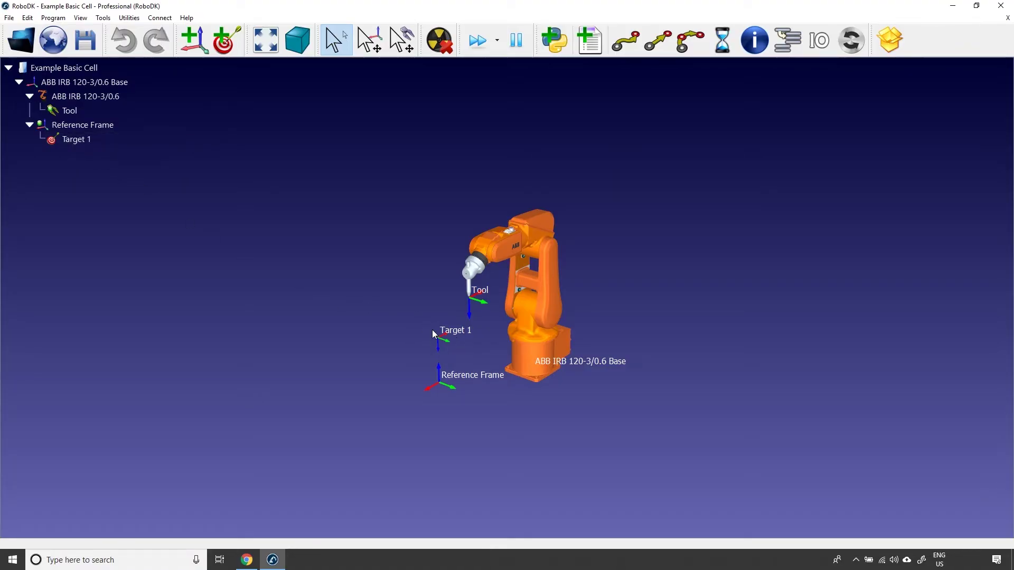
Step: Move the ABB robot's tool linearly to Target 1 and select the Reference Frame item
{"action": "double_click", "coordinate": [83, 140]}
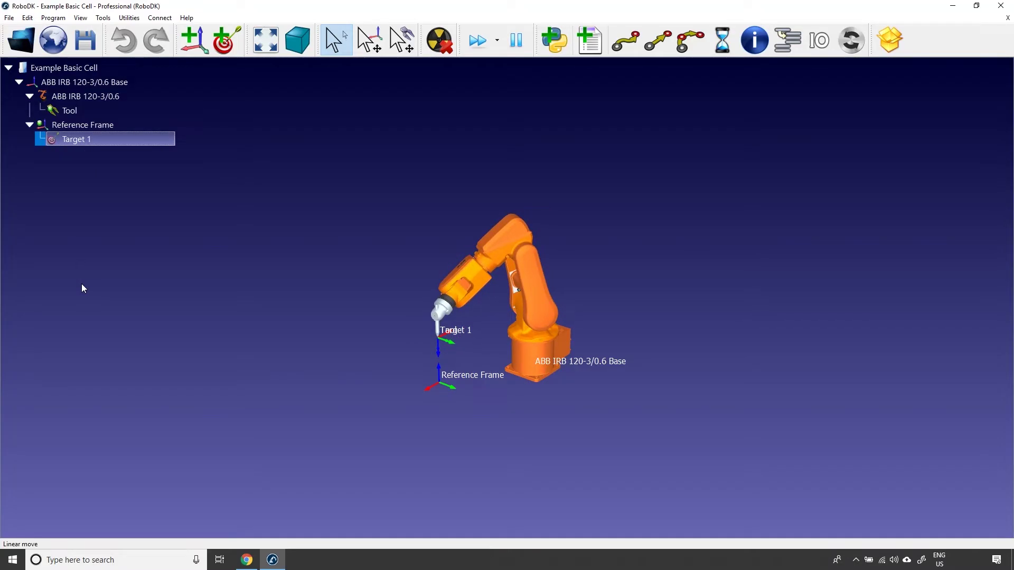
{"action": "left_click", "coordinate": [105, 127]}
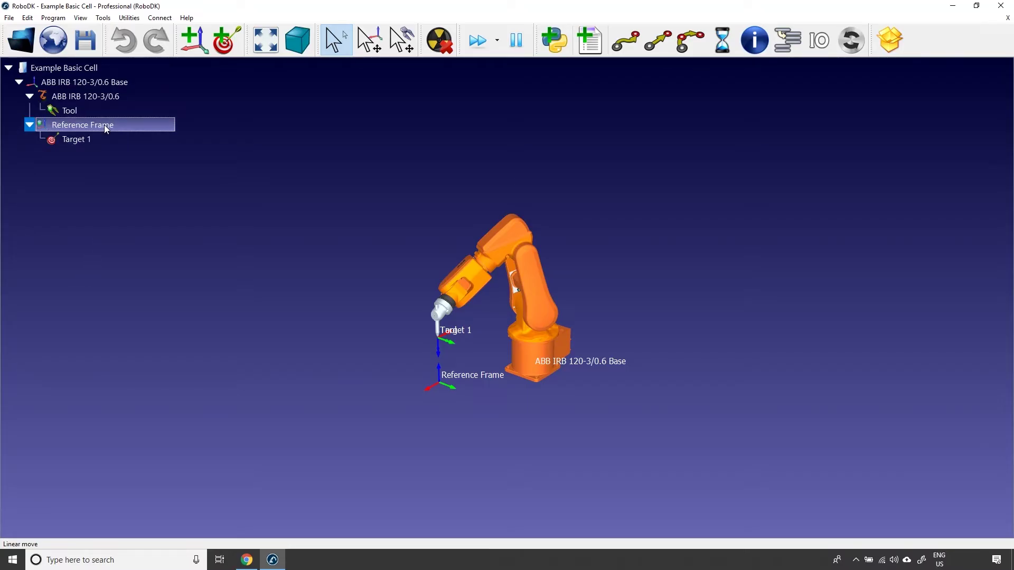
Step: Show the Reference Frame pose as ABB quaternion: 401.292, -174.799, 47.934 mm, quaternion 1,0,0,0
{"action": "double_click", "coordinate": [104, 124]}
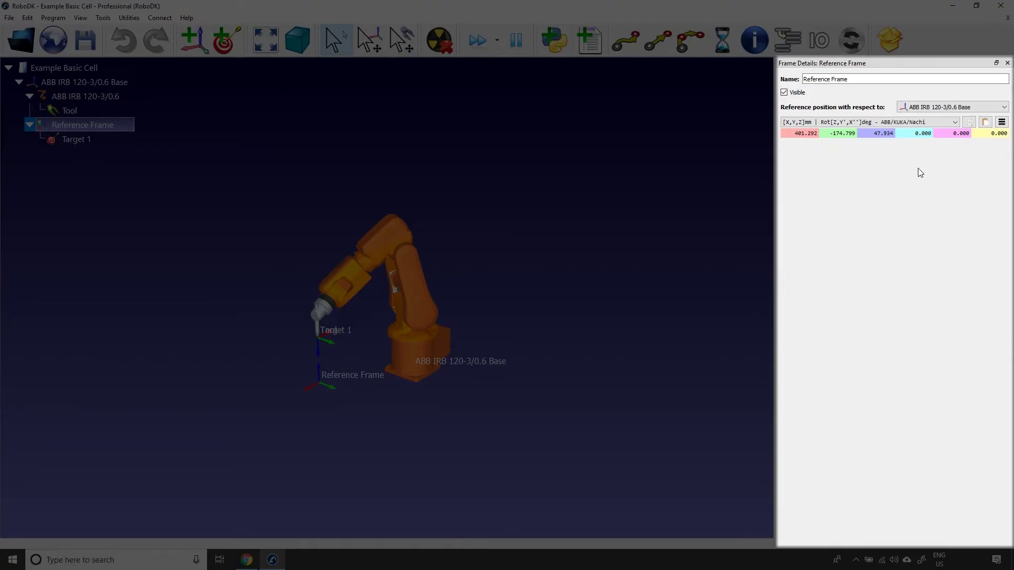
{"action": "left_click", "coordinate": [955, 122]}
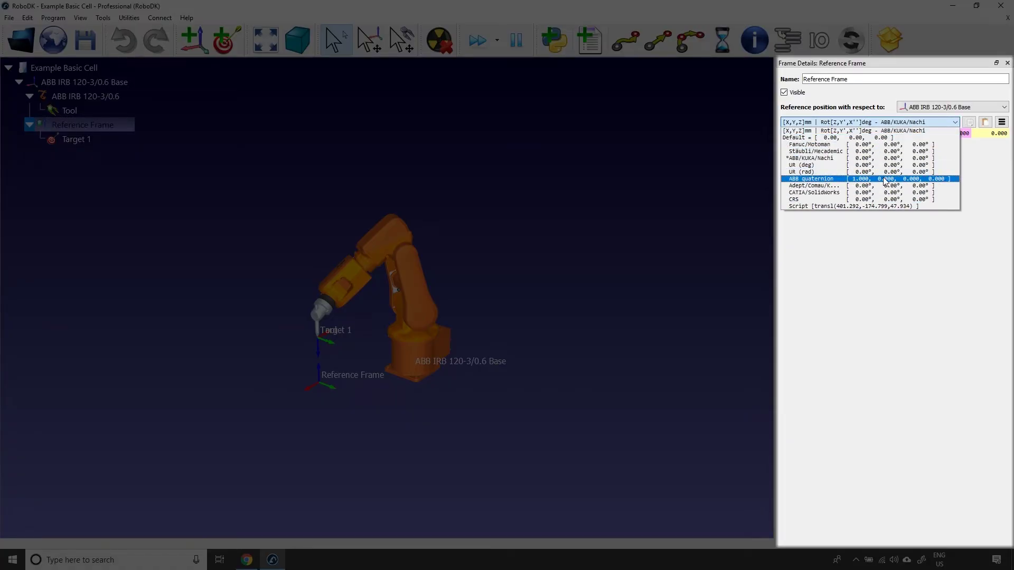
{"action": "left_click", "coordinate": [812, 180]}
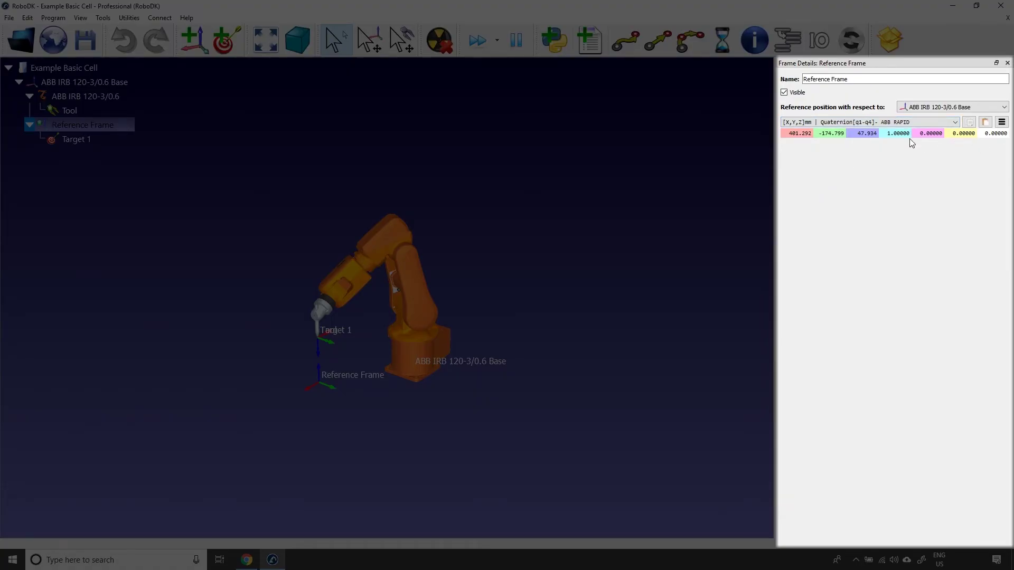
{"action": "left_click", "coordinate": [955, 122]}
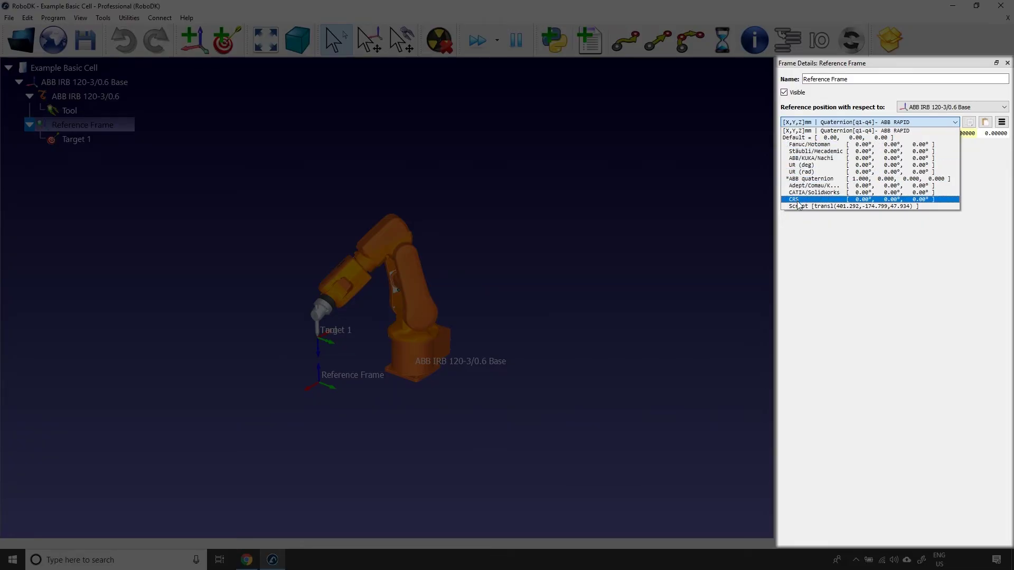
Step: Switch to Fanuc/Motoman format and drag the Reference Frame to X 432.727, Y -139.673 mm
{"action": "left_click", "coordinate": [819, 144]}
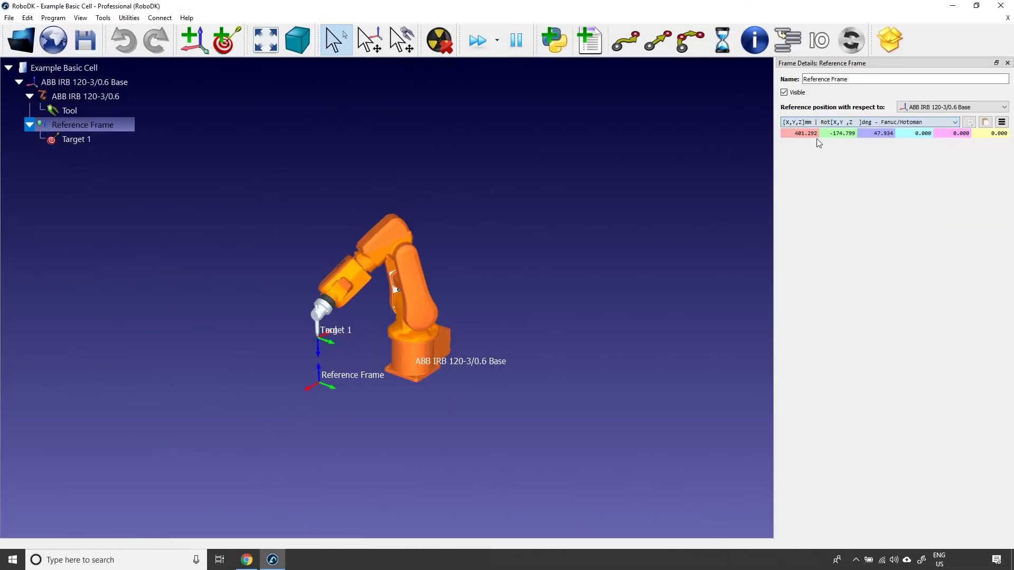
{"action": "left_click", "coordinate": [691, 204]}
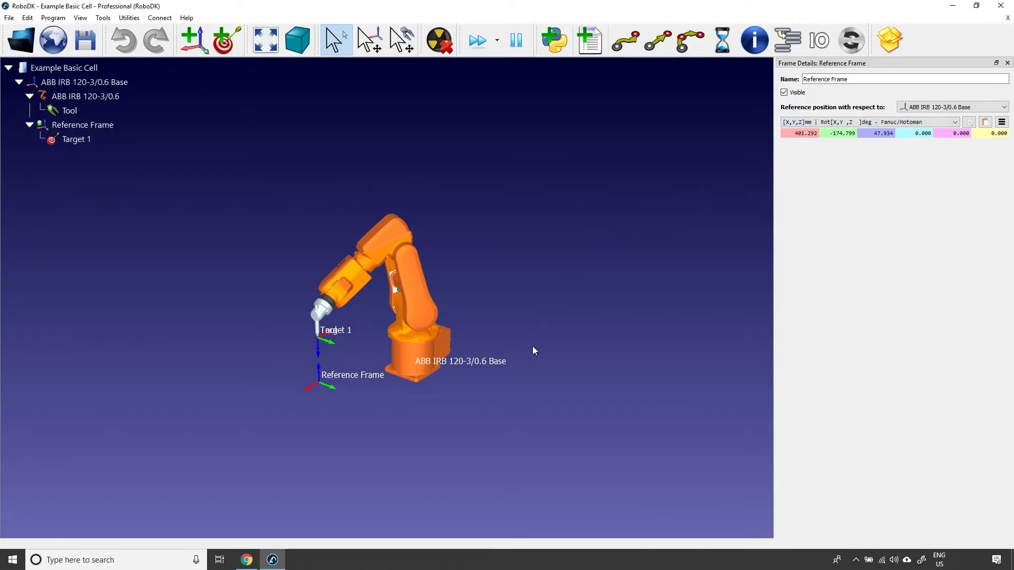
{"action": "key", "text": "alt"}
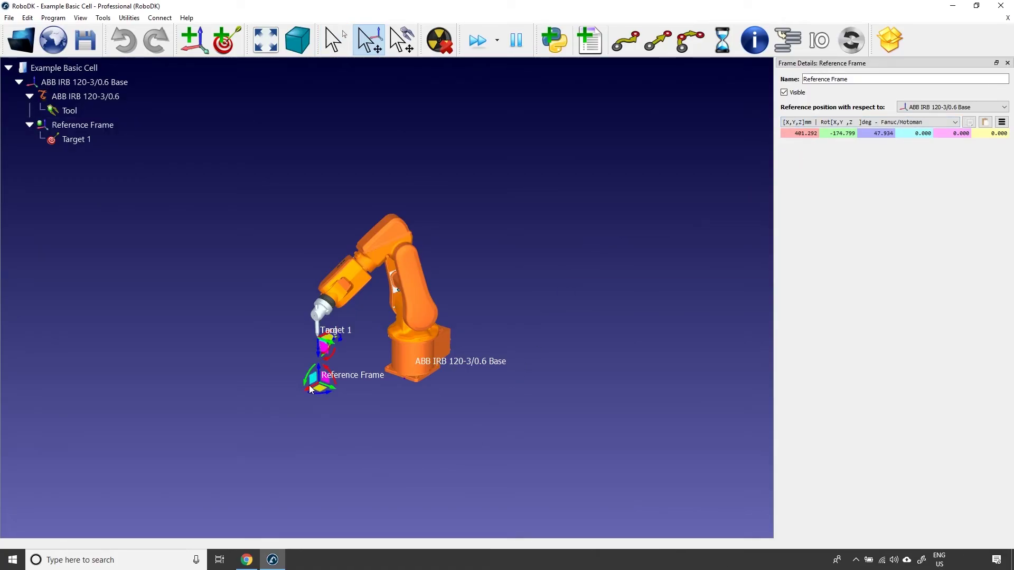
{"action": "mouse_move", "coordinate": [306, 389]}
{"action": "left_mouse_down", "text": "alt"}
{"action": "mouse_move", "coordinate": [283, 407]}
{"action": "mouse_move", "coordinate": [331, 380]}
{"action": "mouse_move", "coordinate": [310, 397]}
{"action": "mouse_move", "coordinate": [328, 389]}
{"action": "mouse_move", "coordinate": [369, 410]}
{"action": "mouse_move", "coordinate": [326, 394]}
{"action": "mouse_move", "coordinate": [337, 408]}
{"action": "mouse_move", "coordinate": [315, 401]}
{"action": "mouse_move", "coordinate": [338, 396]}
{"action": "mouse_move", "coordinate": [319, 411]}
{"action": "mouse_move", "coordinate": [325, 394]}
{"action": "left_mouse_up", "text": "alt"}
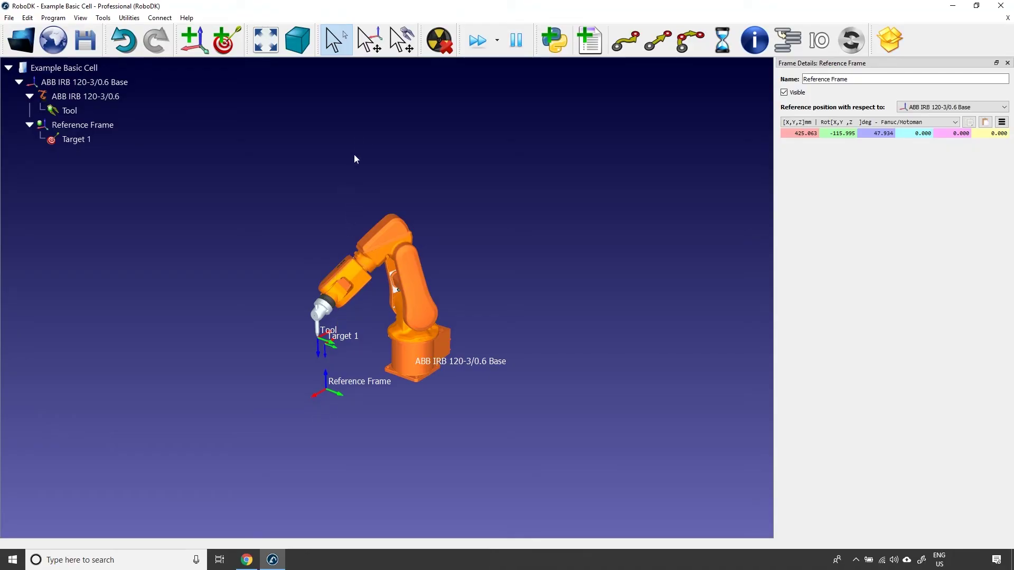
{"action": "left_click", "coordinate": [369, 43]}
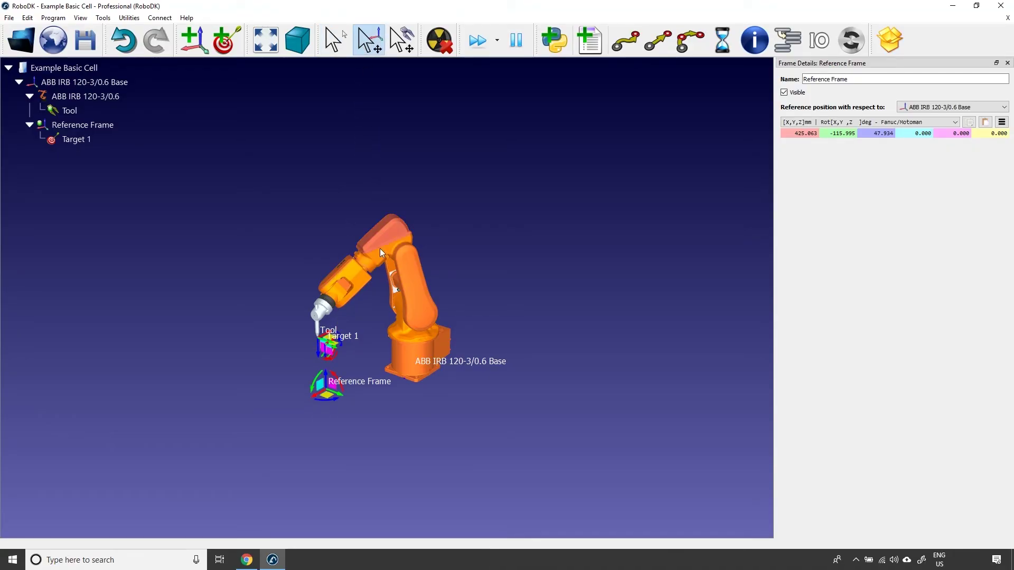
{"action": "mouse_move", "coordinate": [337, 399]}
{"action": "left_mouse_down"}
{"action": "mouse_move", "coordinate": [312, 375]}
{"action": "mouse_move", "coordinate": [321, 399]}
{"action": "left_mouse_up"}
{"action": "left_click", "coordinate": [337, 45]}
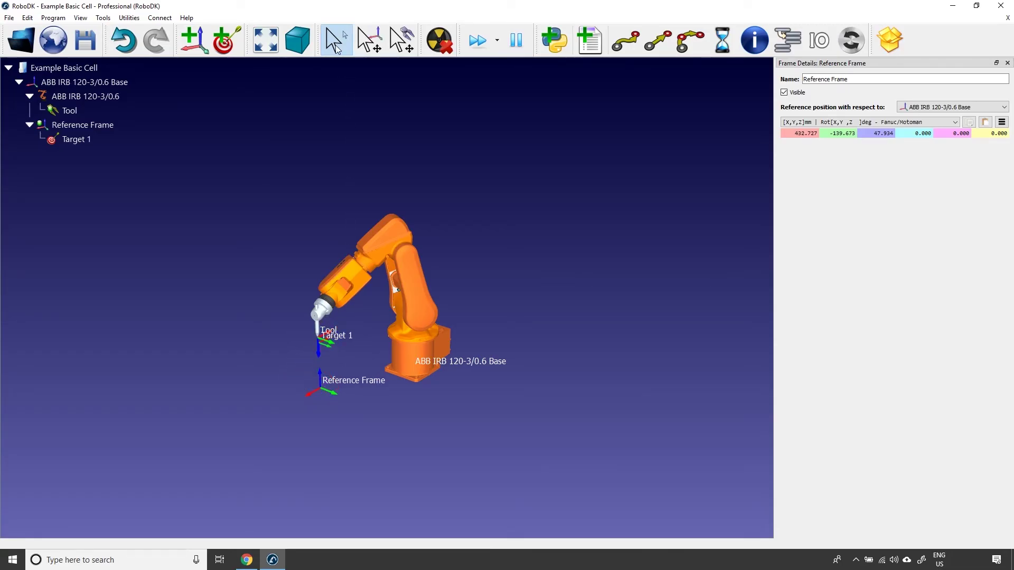
Step: Restore default settings in Tools > Options, giving 350 mm object/tool and 250 mm target axes
{"action": "left_click", "coordinate": [112, 21]}
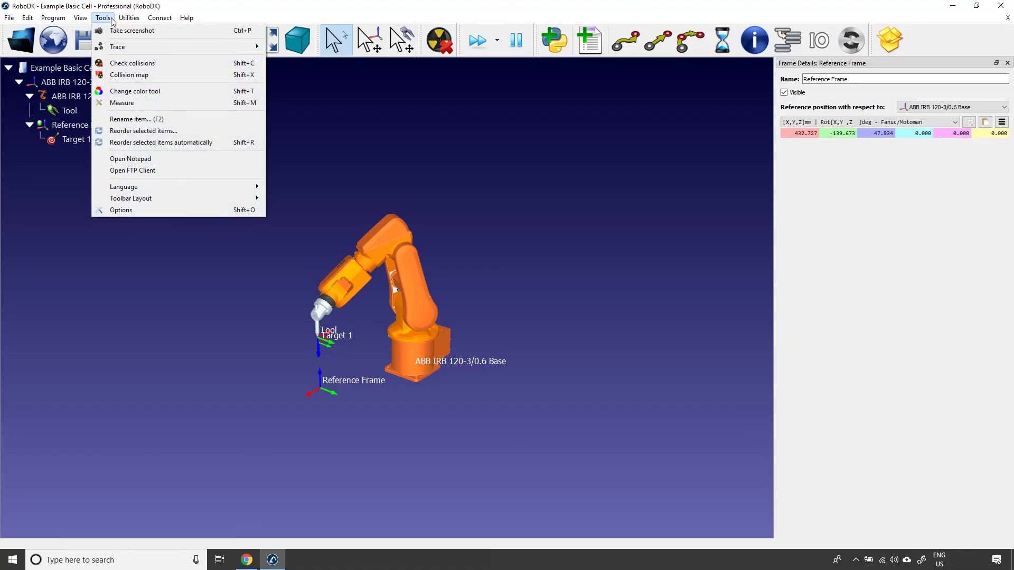
{"action": "left_click", "coordinate": [121, 210]}
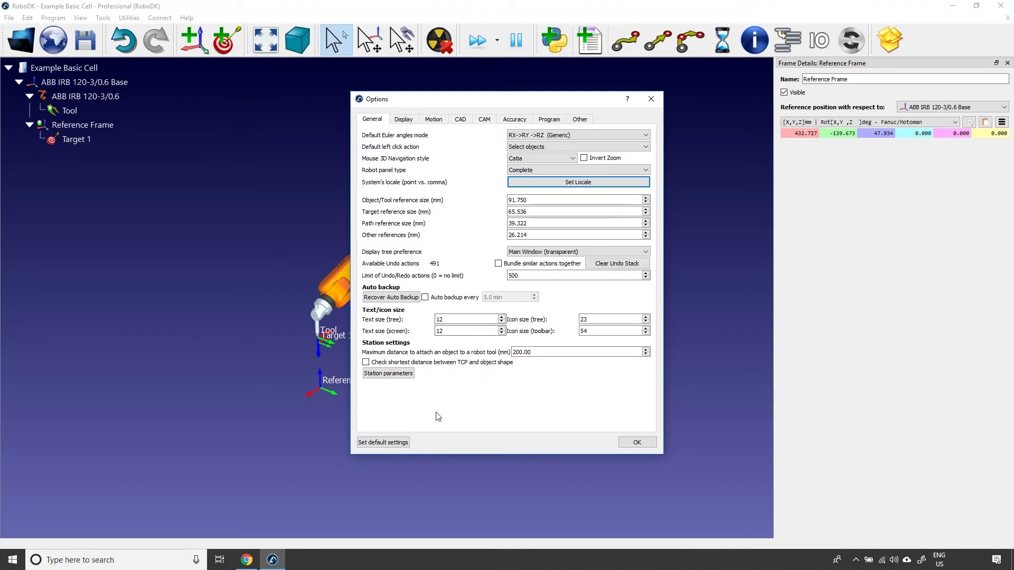
{"action": "left_click", "coordinate": [401, 446]}
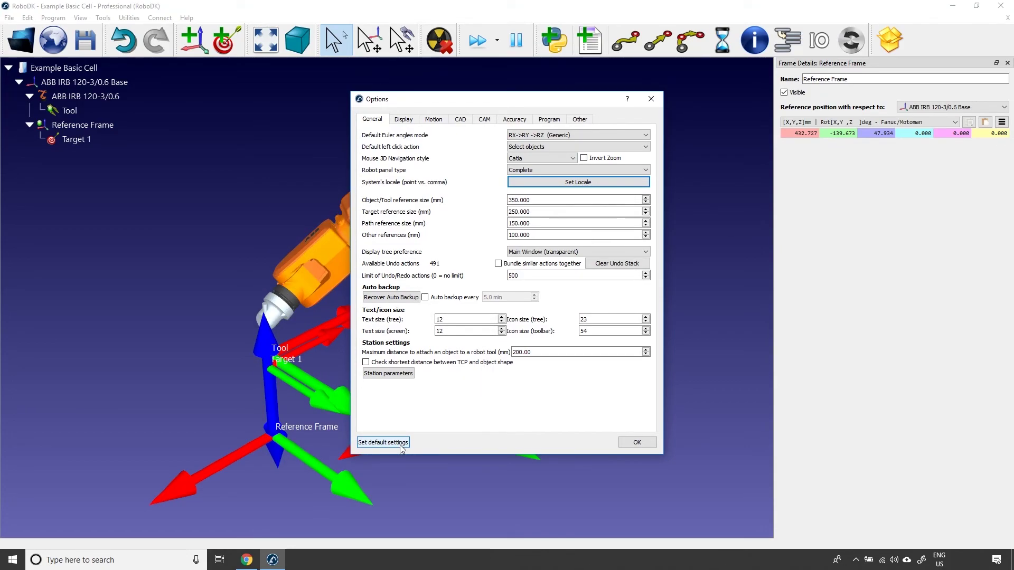
{"action": "left_click", "coordinate": [637, 442]}
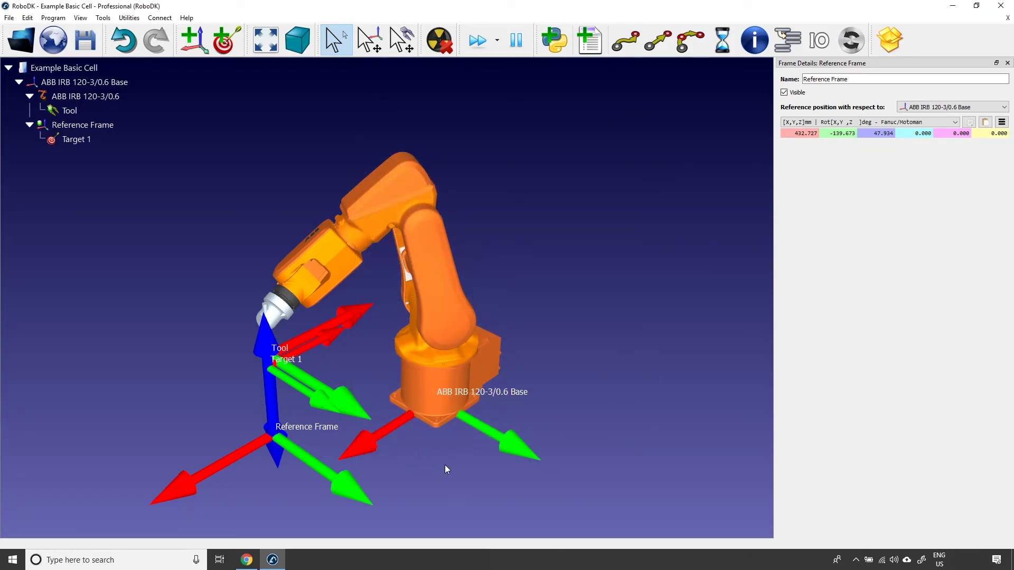
Step: Shrink the displayed reference frame axes with the minus key
{"action": "key", "text": "minus"}
{"action": "key", "text": "minus"}
{"action": "key", "text": "minus"}
{"action": "key", "text": "minus"}
{"action": "key", "text": "minus"}
{"action": "key", "text": "minus"}
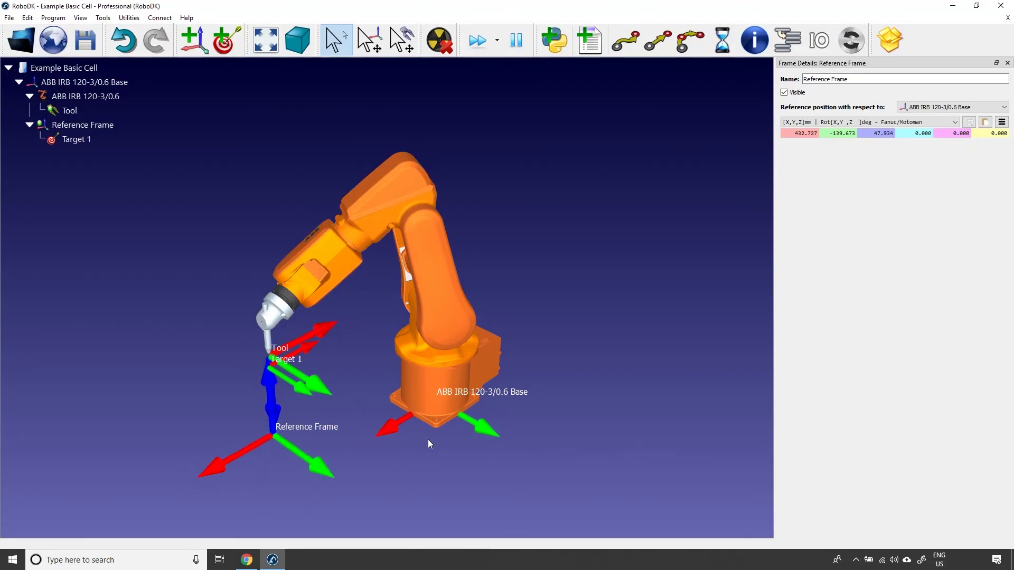